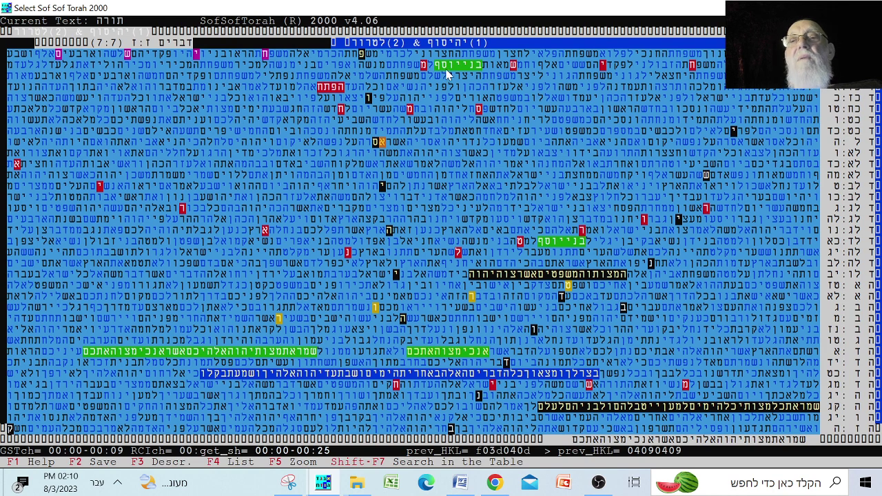
left_click_drag(540, 67, 521, 67)
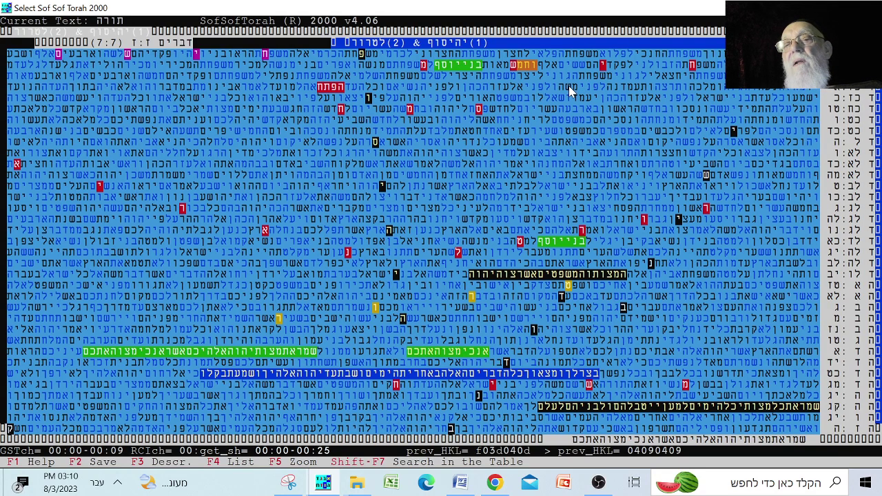
left_click(570, 87)
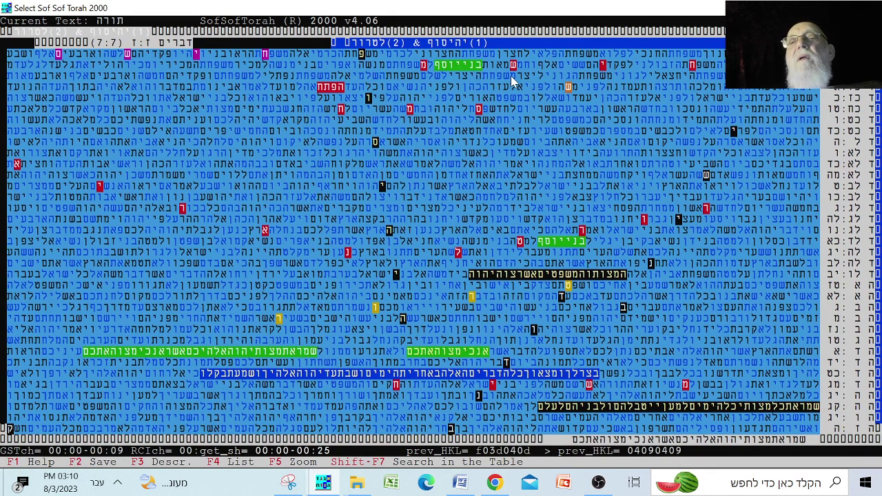
left_click(476, 66)
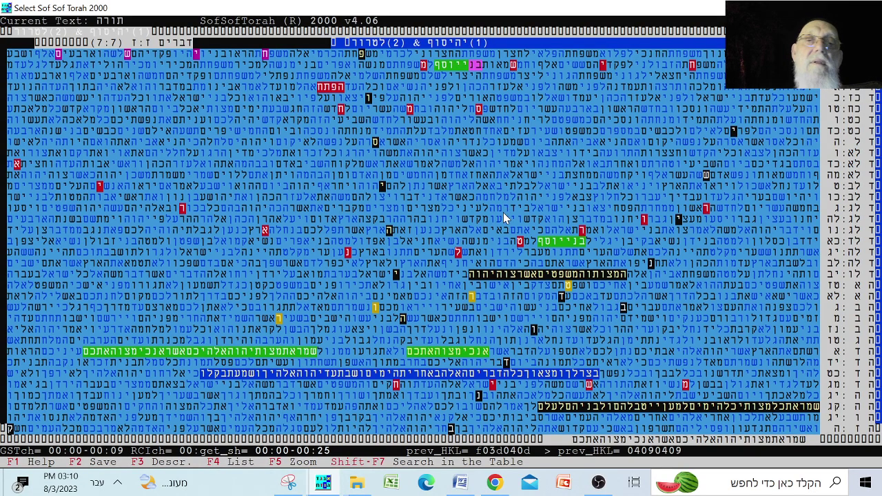
left_click(534, 133)
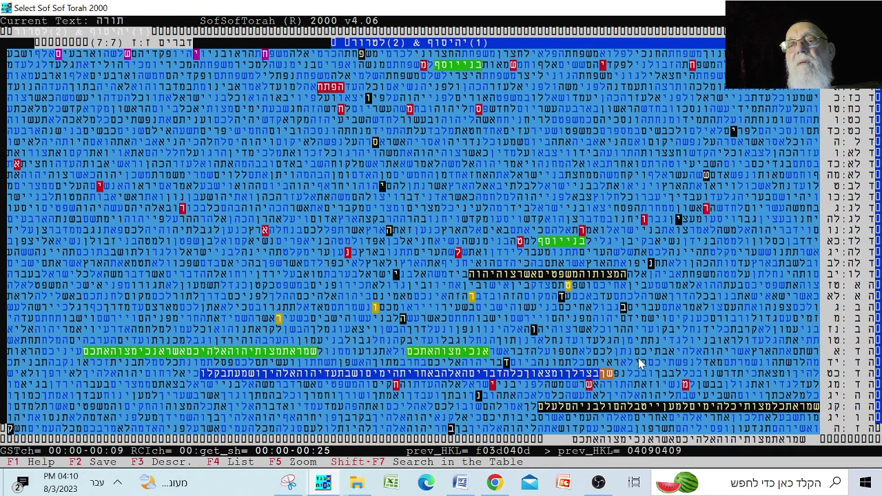
left_click(638, 385)
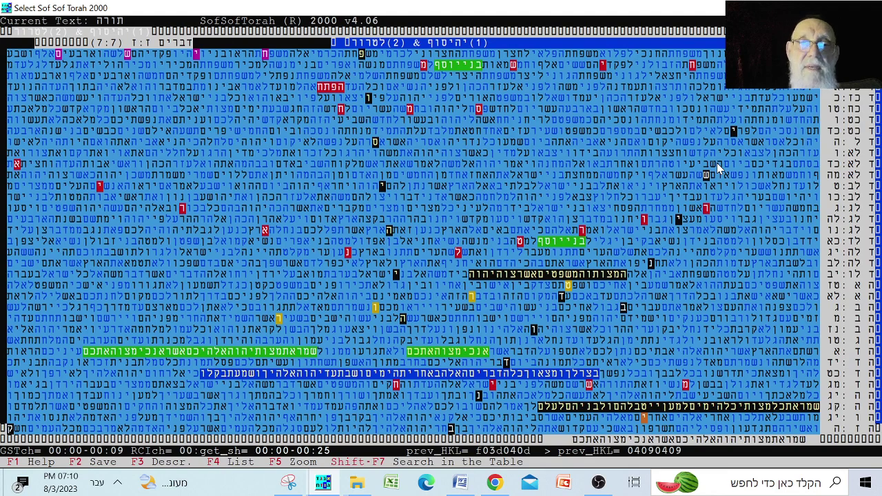
left_click(751, 106)
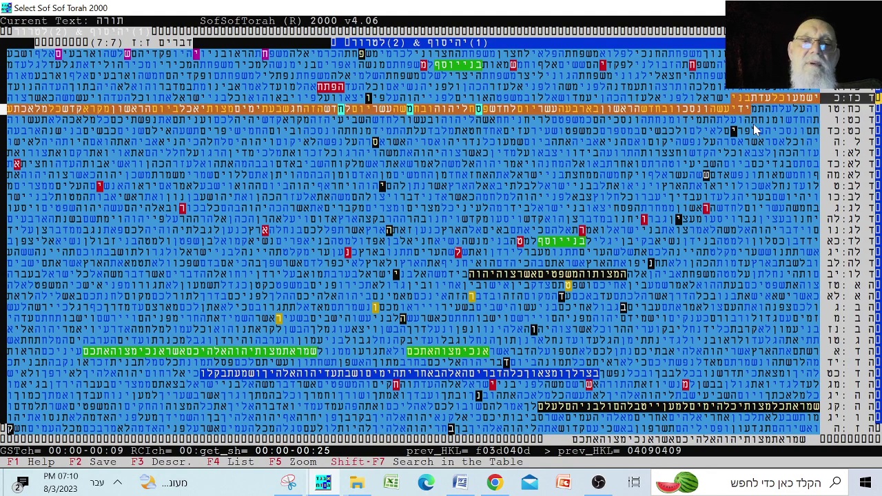
left_click(738, 204)
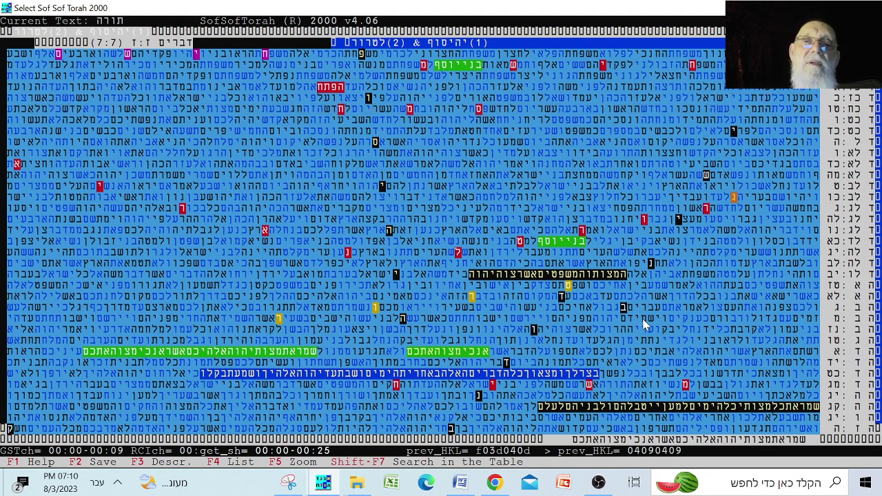